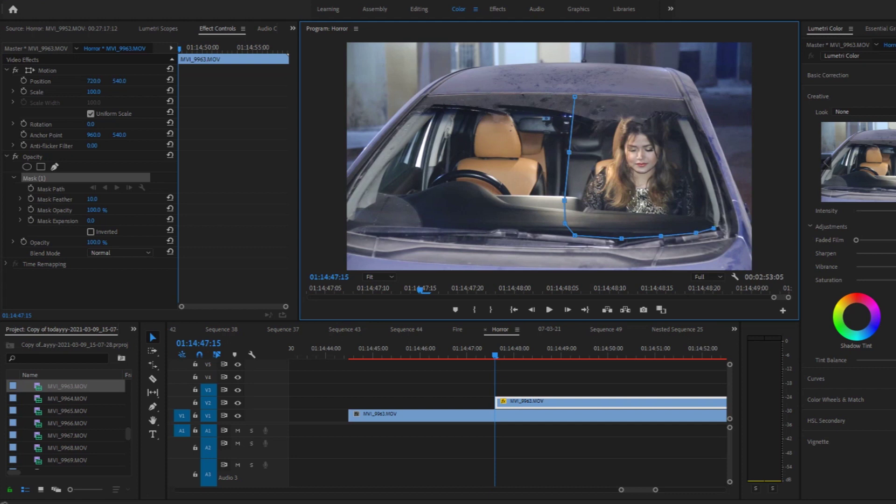
# Close the opacity mask path on MVI_9963.MOV around the woman in the passenger seat.
pyautogui.click(640, 104)
pyautogui.click(604, 99)
pyautogui.click(574, 97)
pyautogui.click(539, 377)
# Go to 01:14:48:01 and open the Basic Correction settings of Lumetri Color for the masked MVI_9963.MOV clip.
pyautogui.moveTo(496, 350); pyautogui.dragTo(510, 350)
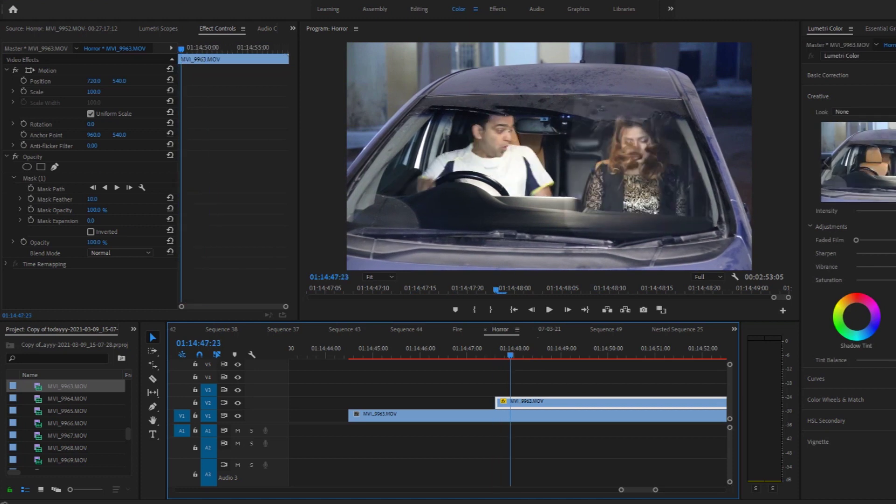
pyautogui.press('Right')
pyautogui.press('Right')
pyautogui.click(828, 75)
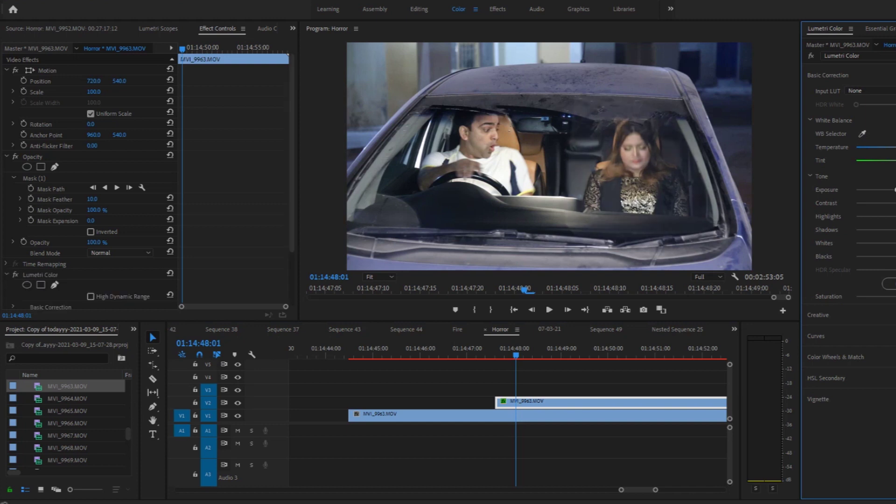
# Play and scrub the Horror sequence across the start of the masked clip to check the woman's appearance.
pyautogui.click(537, 383)
pyautogui.press('space')
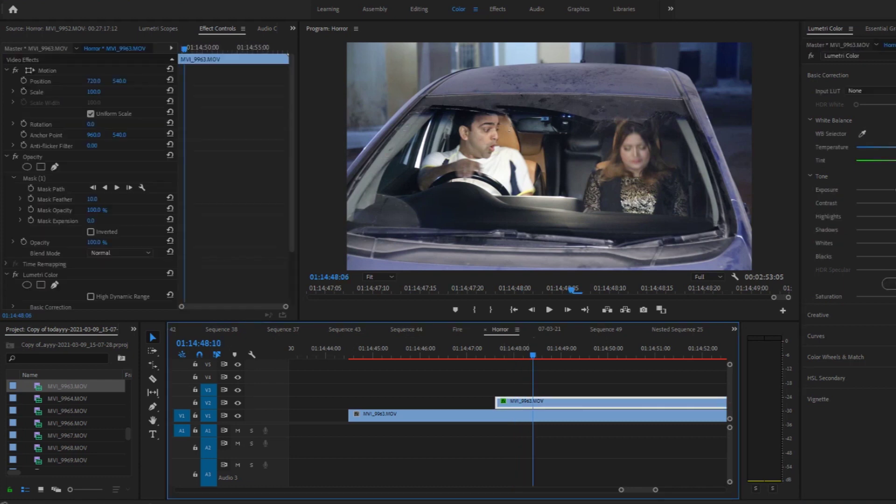
pyautogui.click(484, 355)
pyautogui.press('space')
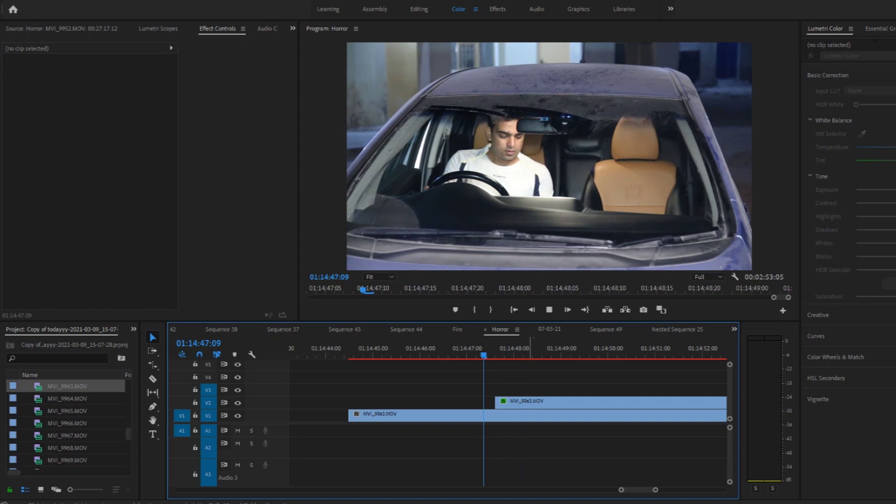
pyautogui.moveTo(483, 355); pyautogui.dragTo(520, 355)
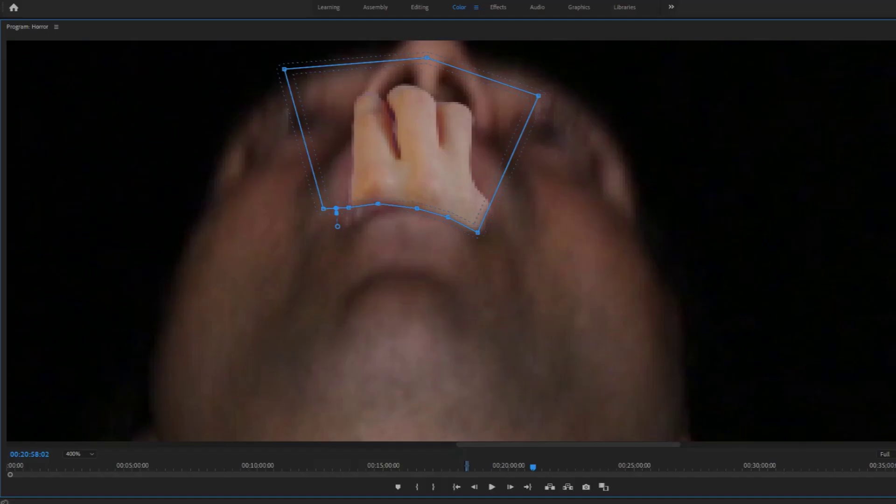
# Adjust the lower edge points of the hand mask to follow the man's upper lip at 00:20:58:02.
pyautogui.moveTo(379, 204); pyautogui.dragTo(380, 206)
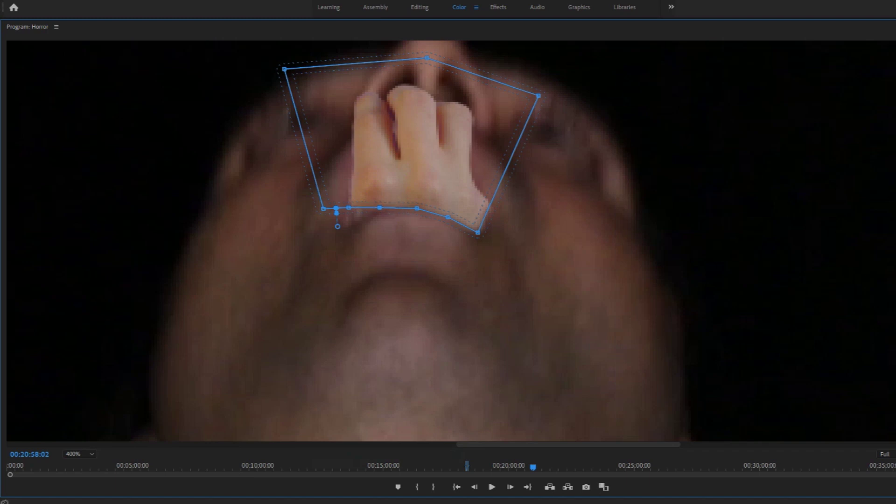
pyautogui.moveTo(349, 207); pyautogui.dragTo(349, 215)
pyautogui.moveTo(491, 203); pyautogui.dragTo(498, 206)
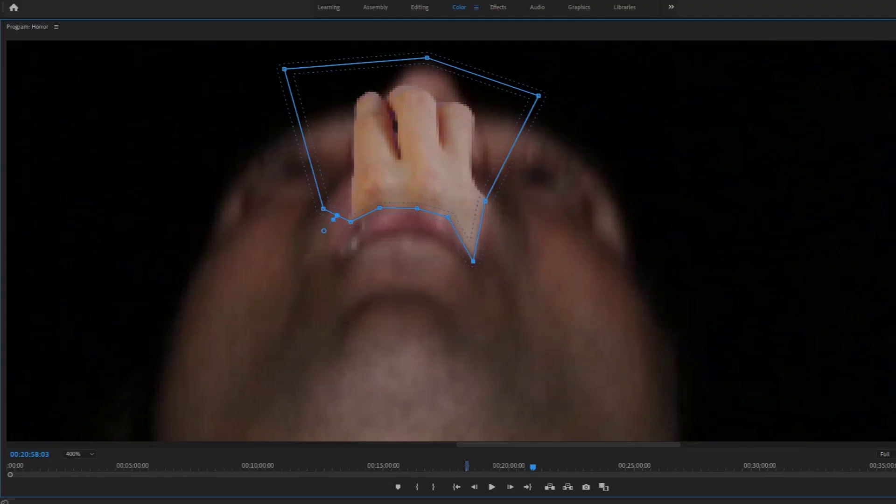
# Reshape the hand mask at 00:20:58:03 so its lower edge curves along the lower lip and its side clears the wrist.
pyautogui.moveTo(448, 235); pyautogui.dragTo(339, 260)
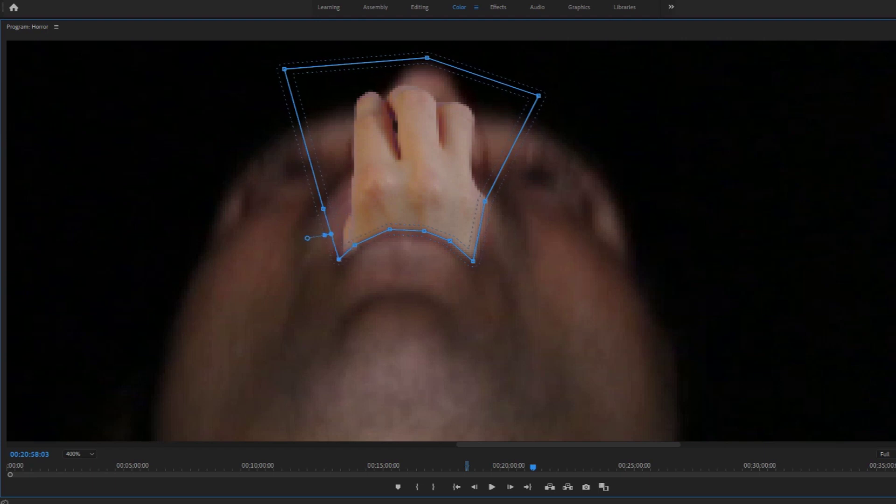
pyautogui.moveTo(486, 202); pyautogui.dragTo(501, 203)
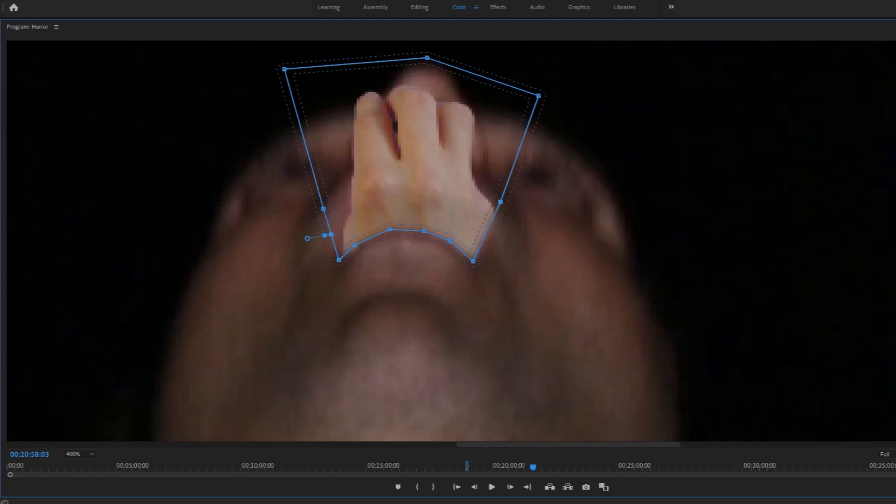
pyautogui.moveTo(473, 261)
pyautogui.mouseDown()
pyautogui.moveTo(476, 238)
pyautogui.moveTo(475, 261)
pyautogui.mouseUp()
# Lower the hand mask's bottom edge to the lower lip at 00:20:58:05 and continue frame by frame past 00:20:58:07.
pyautogui.click(510, 487)
pyautogui.click(510, 487)
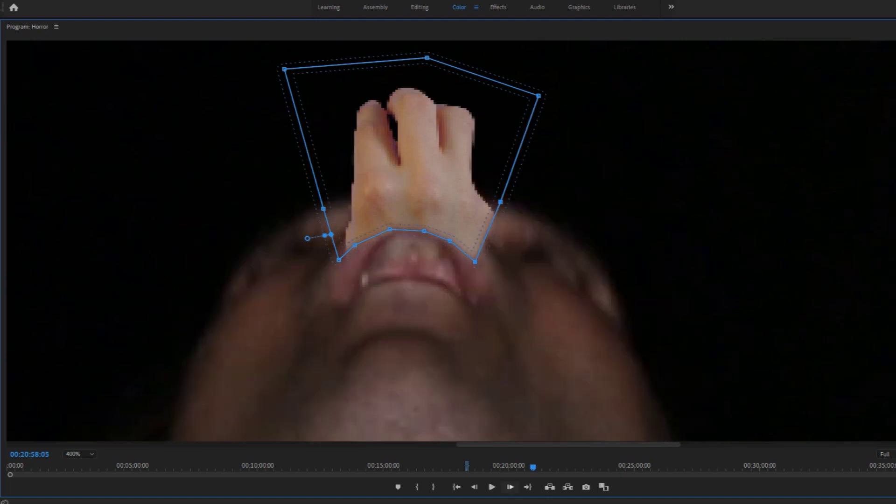
pyautogui.moveTo(475, 261); pyautogui.dragTo(476, 307)
pyautogui.moveTo(450, 240); pyautogui.dragTo(450, 287)
pyautogui.moveTo(424, 230); pyautogui.dragTo(427, 277)
pyautogui.moveTo(390, 230); pyautogui.dragTo(394, 277)
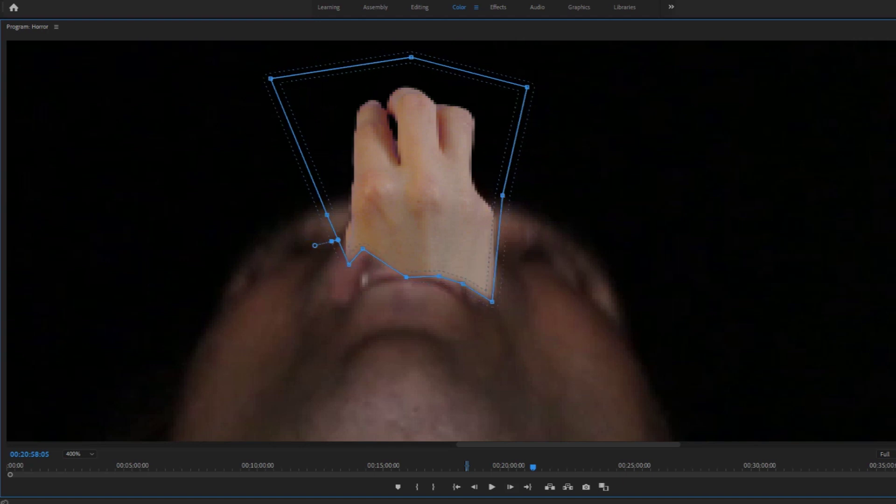
pyautogui.moveTo(355, 245); pyautogui.dragTo(335, 303)
pyautogui.moveTo(500, 202); pyautogui.dragTo(564, 216)
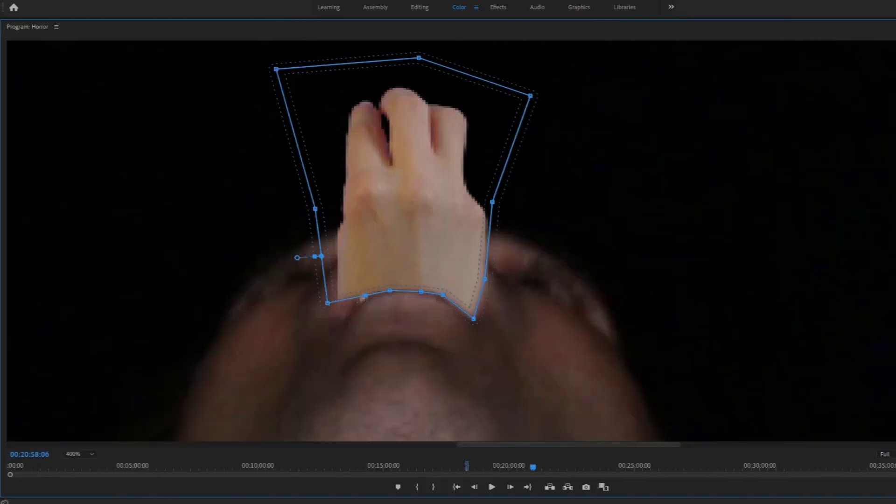
pyautogui.click(510, 486)
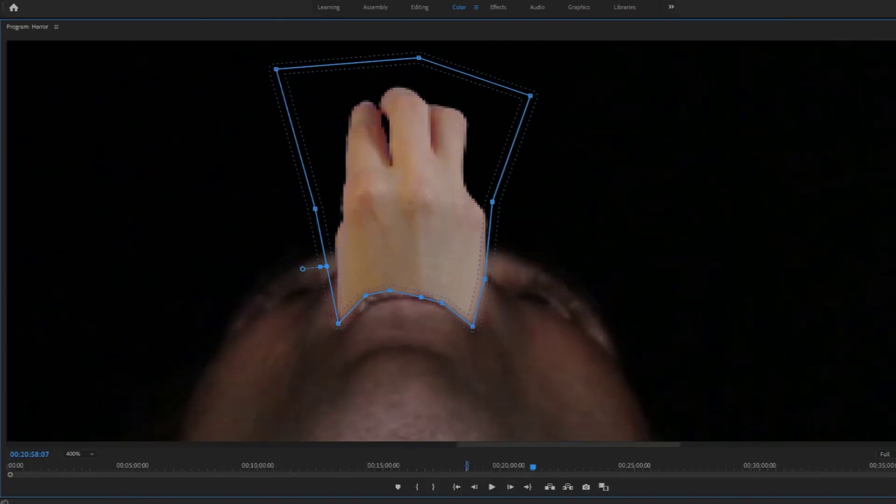
pyautogui.press('Right')
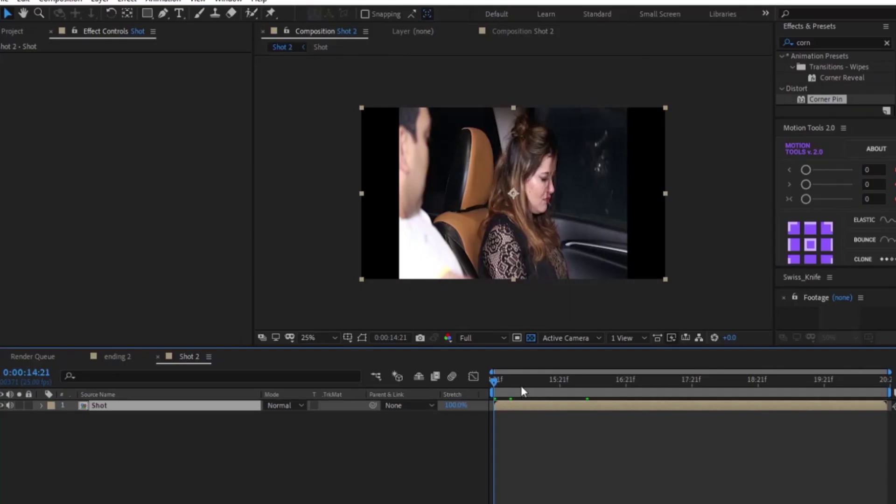
# In After Effects, set the start and end of the work area for the Shot layer in the Shot 2 composition.
pyautogui.moveTo(522, 387); pyautogui.dragTo(774, 380)
pyautogui.press('b')
pyautogui.hotkey('ctrl', 'a')
pyautogui.press('n')
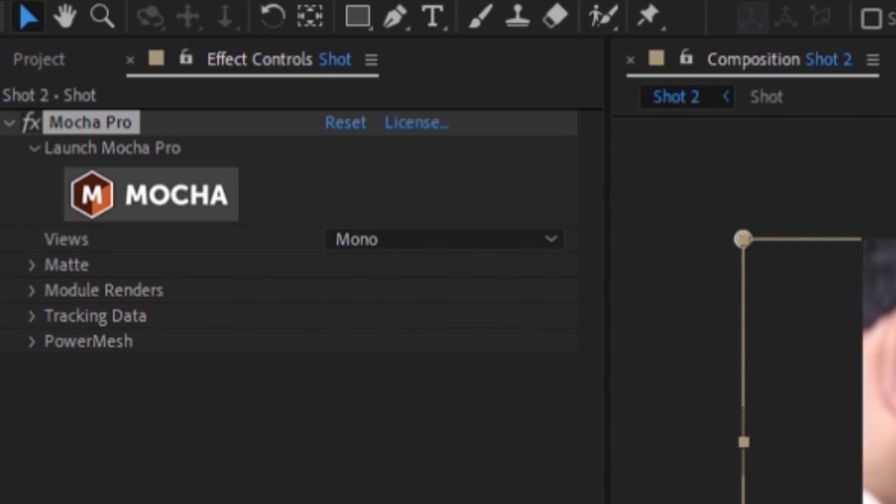
# Open the Shot layer in Mocha Pro and outline the woman's face with a closed X-spline at 00:00:16:24.
pyautogui.click(209, 176)
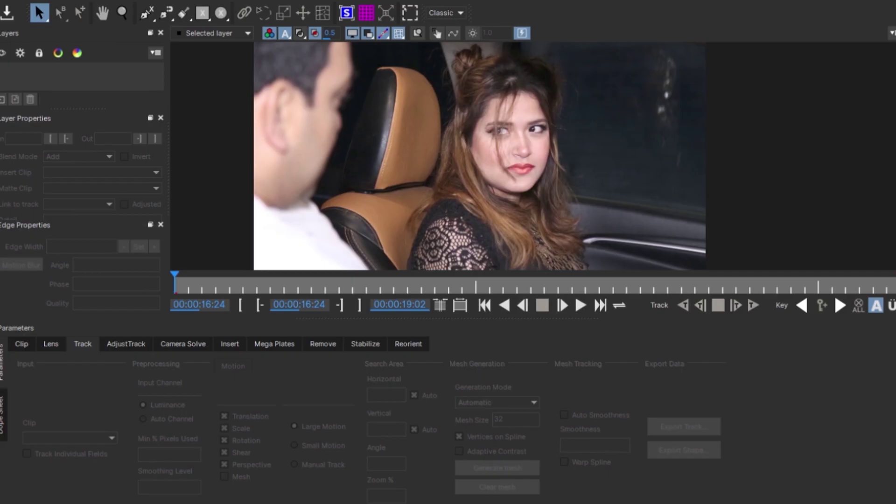
pyautogui.click(123, 12)
pyautogui.moveTo(589, 169); pyautogui.dragTo(597, 71)
pyautogui.press('x')
pyautogui.moveTo(554, 114); pyautogui.dragTo(549, 166)
pyautogui.click(147, 13)
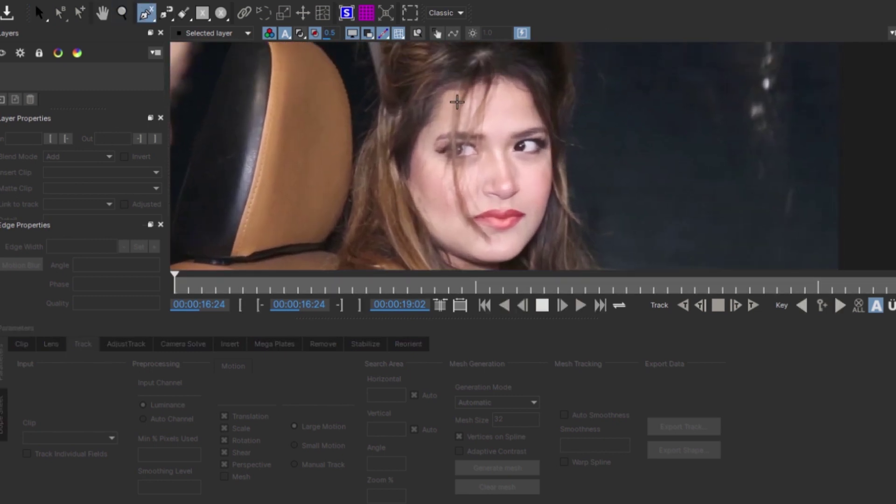
pyautogui.click(460, 89)
pyautogui.click(445, 94)
pyautogui.click(435, 118)
pyautogui.click(419, 131)
pyautogui.click(411, 147)
pyautogui.click(413, 161)
pyautogui.click(405, 184)
pyautogui.click(428, 227)
pyautogui.click(438, 246)
pyautogui.click(493, 266)
pyautogui.click(517, 260)
pyautogui.click(530, 243)
pyautogui.click(549, 211)
pyautogui.click(556, 172)
pyautogui.click(553, 137)
pyautogui.click(534, 104)
pyautogui.click(529, 88)
pyautogui.click(509, 74)
pyautogui.click(475, 83)
# Enable mesh tracking and generate a Uniform face mesh of size 32 with Adaptive Contrast on.
pyautogui.click(241, 475)
pyautogui.click(491, 463)
pyautogui.click(459, 451)
pyautogui.click(474, 468)
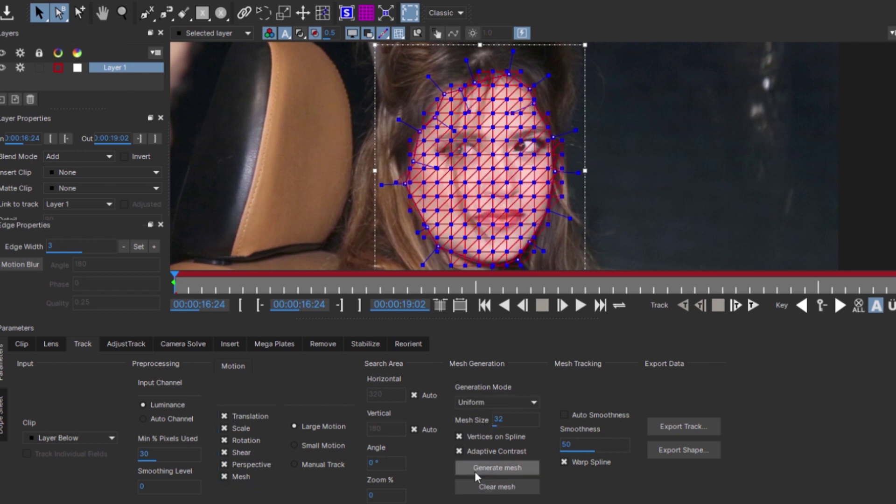
# Turn on Auto Smoothness and track the face mesh forward through the clip.
pyautogui.click(565, 415)
pyautogui.click(753, 306)
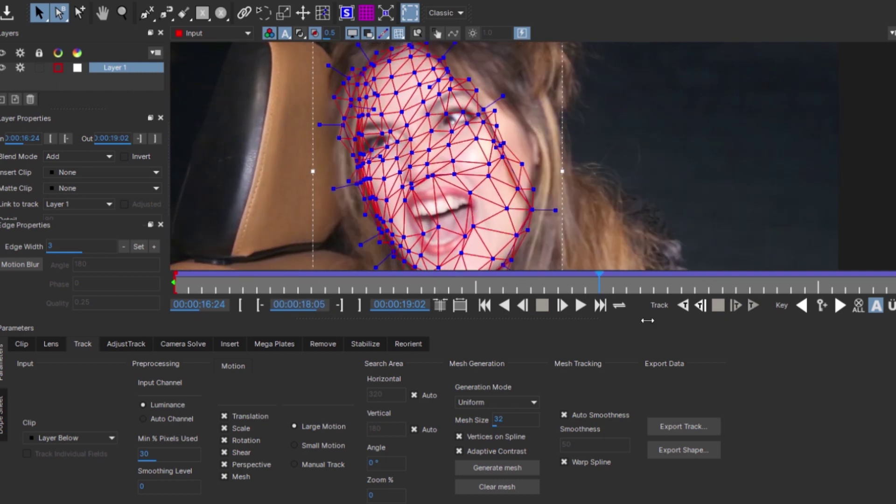
# Back in After Effects, turn on View Matte in the Mocha Pro settings of ShotOriginal in Shot 3.
pyautogui.click(102, 82)
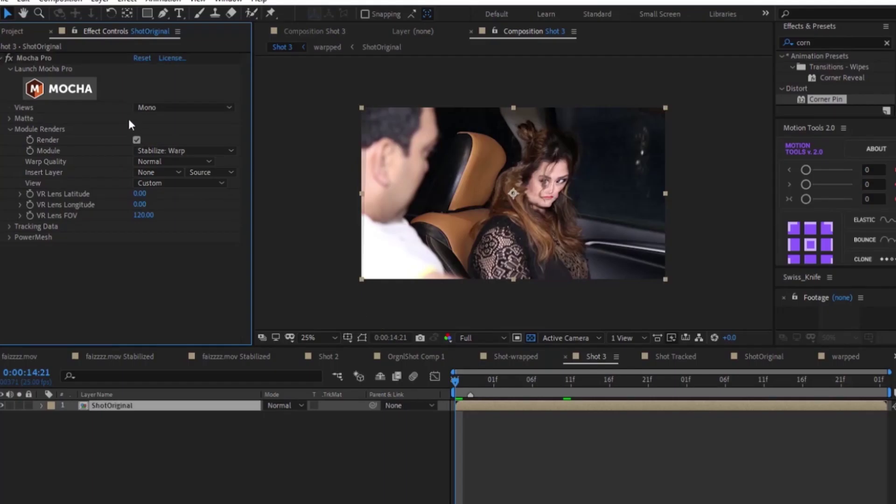
pyautogui.click(28, 119)
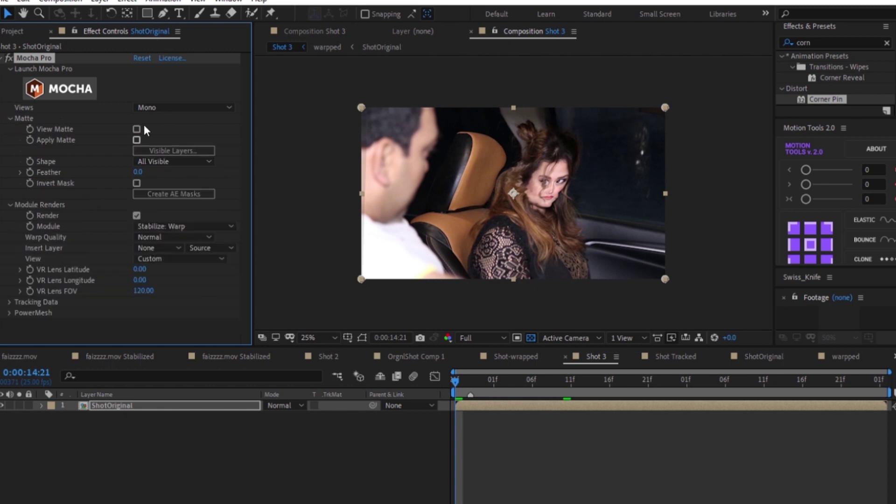
pyautogui.click(134, 126)
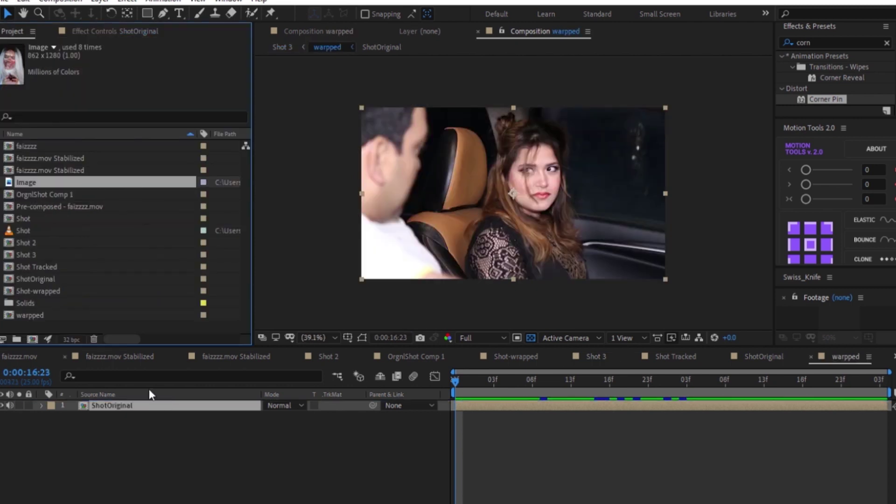
# Add Image above ShotOriginal in the warpped composition and mask out its zombie face with the Pen tool.
pyautogui.moveTo(150, 390); pyautogui.dragTo(149, 400)
pyautogui.scroll(-2, 540, 189)
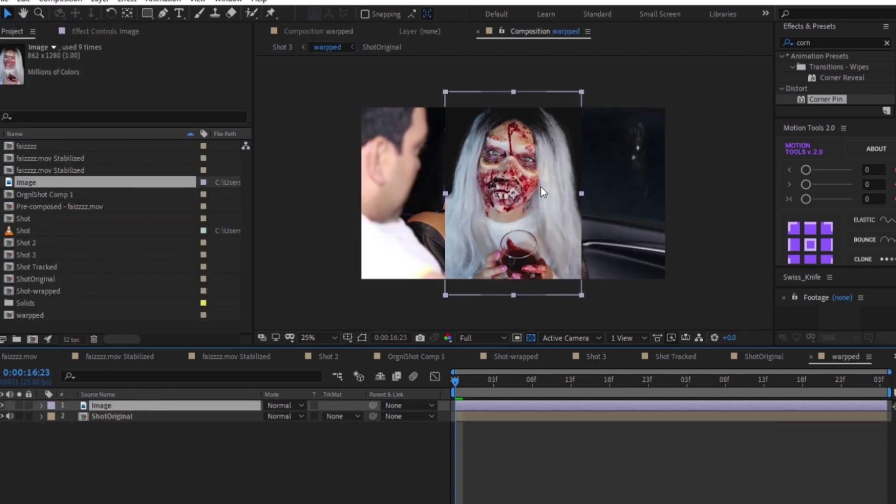
pyautogui.press('g')
pyautogui.click(477, 179)
pyautogui.click(501, 207)
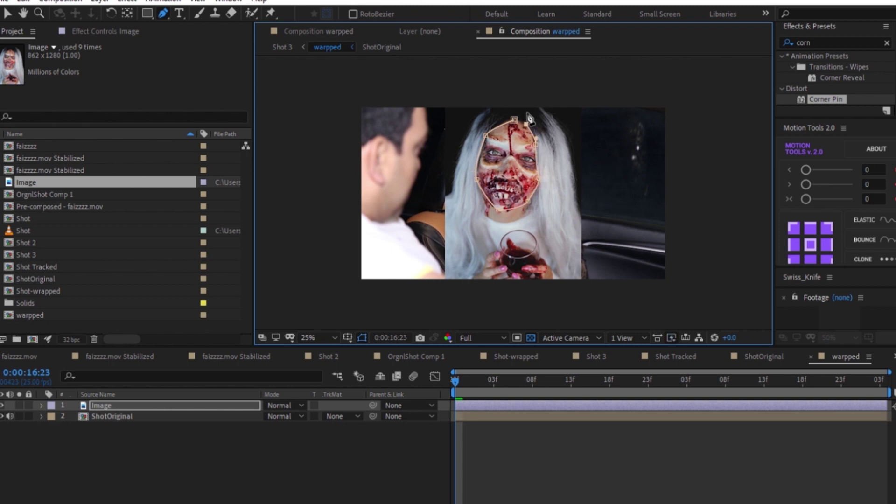
pyautogui.click(514, 120)
# Move the masked zombie face over the woman's face and rotate it to match the tilt of her head.
pyautogui.press('v')
pyautogui.moveTo(506, 154); pyautogui.dragTo(537, 169)
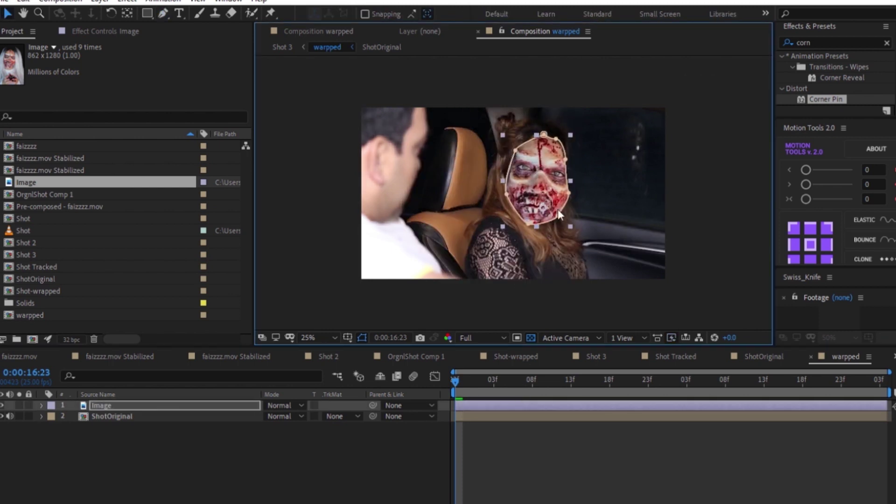
pyautogui.press('w')
pyautogui.moveTo(568, 140)
pyautogui.mouseDown()
pyautogui.moveTo(562, 124)
pyautogui.moveTo(559, 139)
pyautogui.mouseUp()
pyautogui.press('v')
pyautogui.press('.')
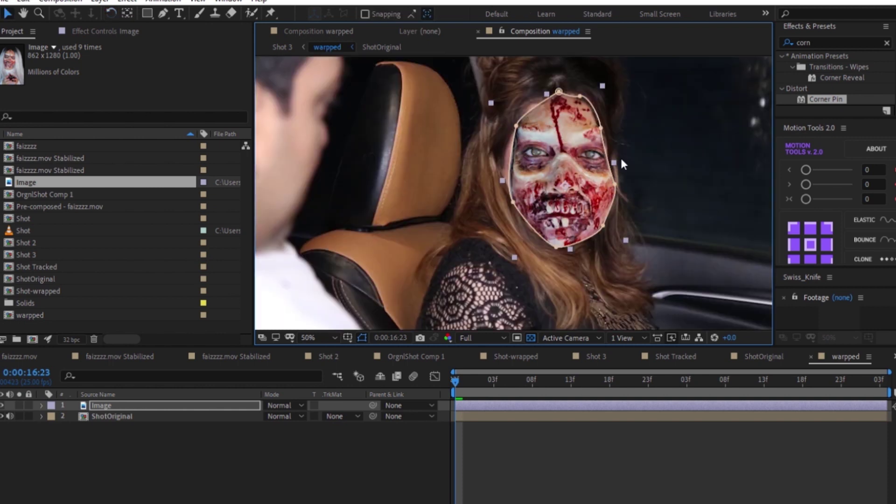
# Lower the Image layer's opacity to 49%, then align the zombie face and refine its mask points to her face outline.
pyautogui.press('t')
pyautogui.moveTo(269, 416); pyautogui.dragTo(246, 416)
pyautogui.moveTo(587, 167); pyautogui.dragTo(586, 149)
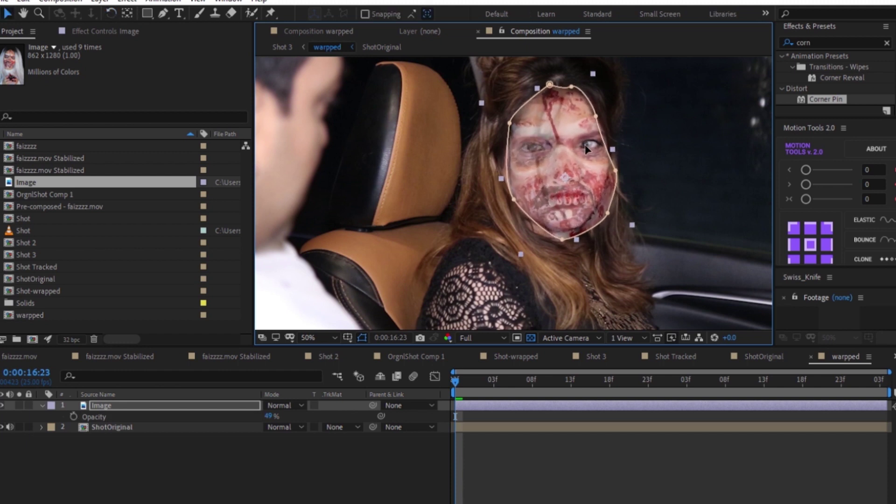
pyautogui.moveTo(611, 203); pyautogui.dragTo(601, 197)
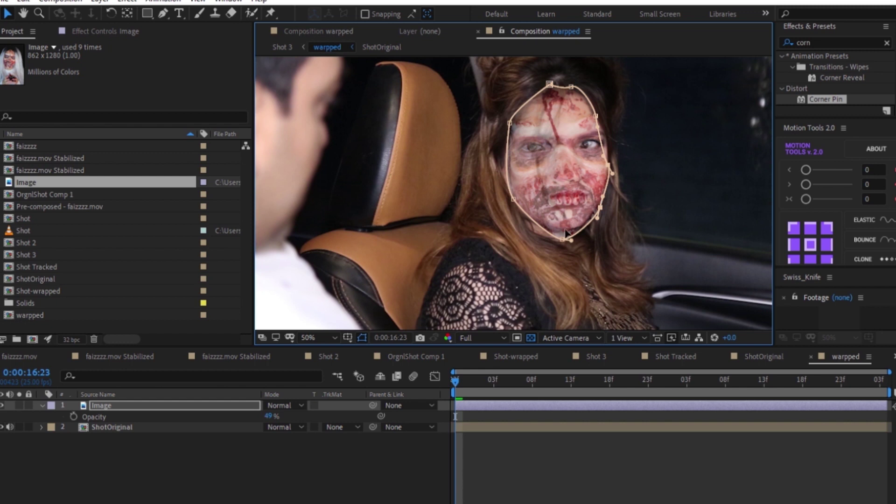
pyautogui.moveTo(563, 239); pyautogui.dragTo(558, 232)
pyautogui.moveTo(513, 199); pyautogui.dragTo(512, 197)
# Restore the Image layer to full opacity and set its mask feather to 21 pixels.
pyautogui.moveTo(270, 416); pyautogui.dragTo(308, 427)
pyautogui.click(264, 452)
pyautogui.click(234, 403)
pyautogui.press('f')
pyautogui.click(355, 455)
# Make ShotOriginal a guide layer in the warpped composition and return to Shot 3.
pyautogui.click(113, 437)
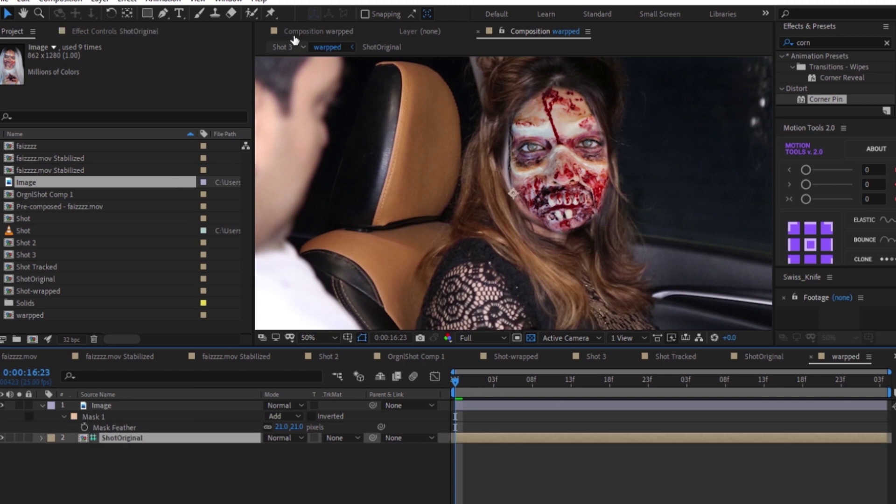
pyautogui.click(293, 43)
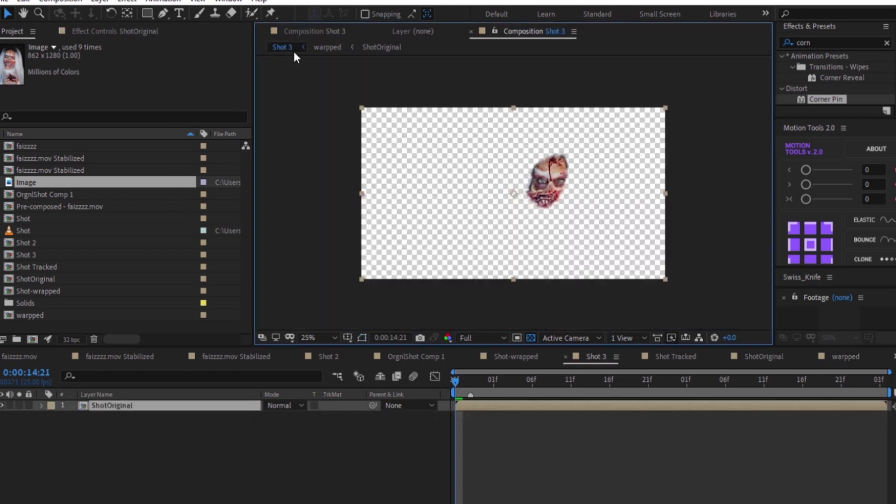
# Duplicate ShotOriginal in Shot 3 and disable the Mocha Pro effect on the lower copy.
pyautogui.hotkey('ctrl', 'd')
pyautogui.click(140, 415)
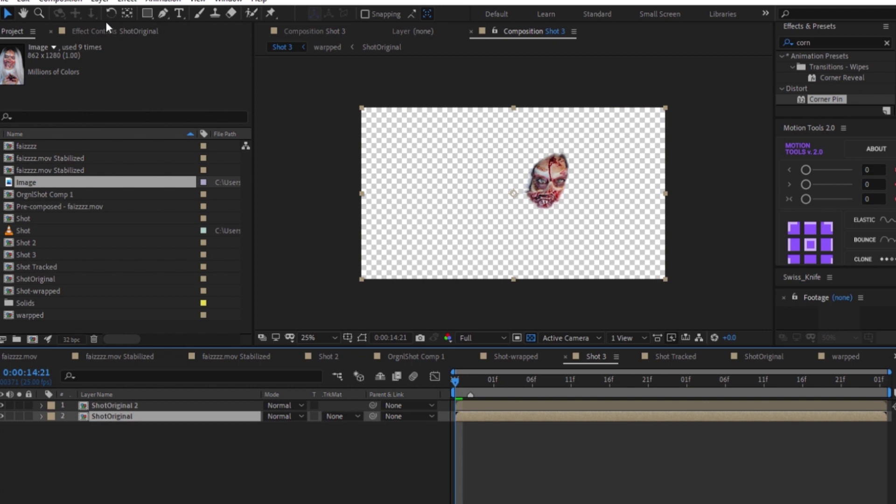
pyautogui.click(98, 31)
pyautogui.click(8, 58)
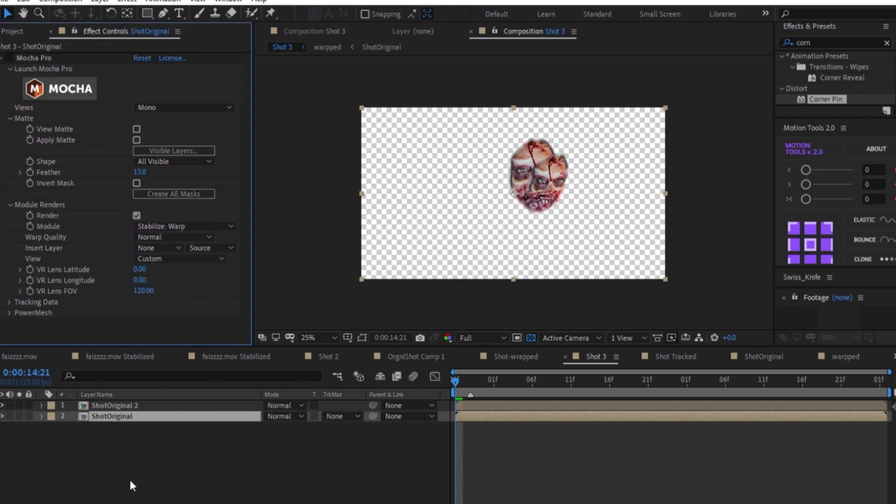
# Paste the ShotOriginal footage layer from warpped into Shot 3 beneath ShotOriginal 2 and delete the old lower copy.
pyautogui.doubleClick(128, 405)
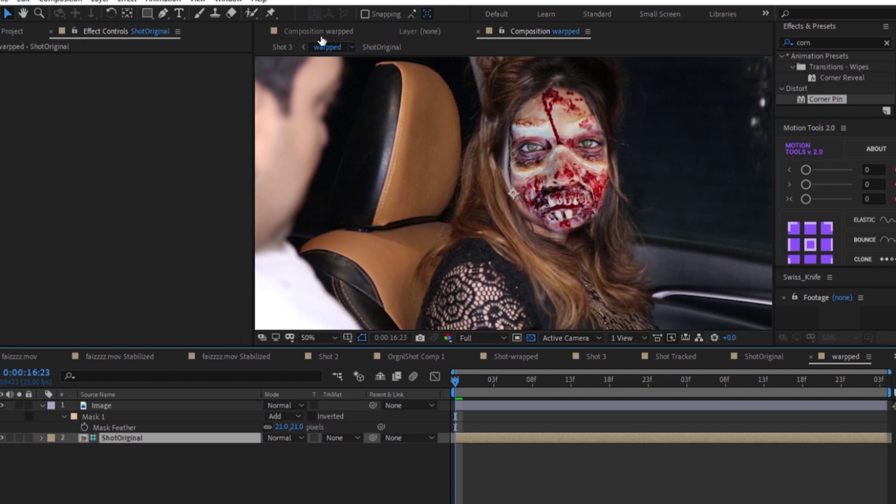
pyautogui.hotkey('ctrl', 'x')
pyautogui.click(282, 46)
pyautogui.click(142, 432)
pyautogui.hotkey('ctrl', 'v')
pyautogui.moveTo(136, 405); pyautogui.dragTo(139, 419)
pyautogui.click(116, 426)
pyautogui.press('Delete')
# Turn off the guide layer setting of the lower ShotOriginal layer and preview the tracked zombie face in Shot 3.
pyautogui.click(112, 415)
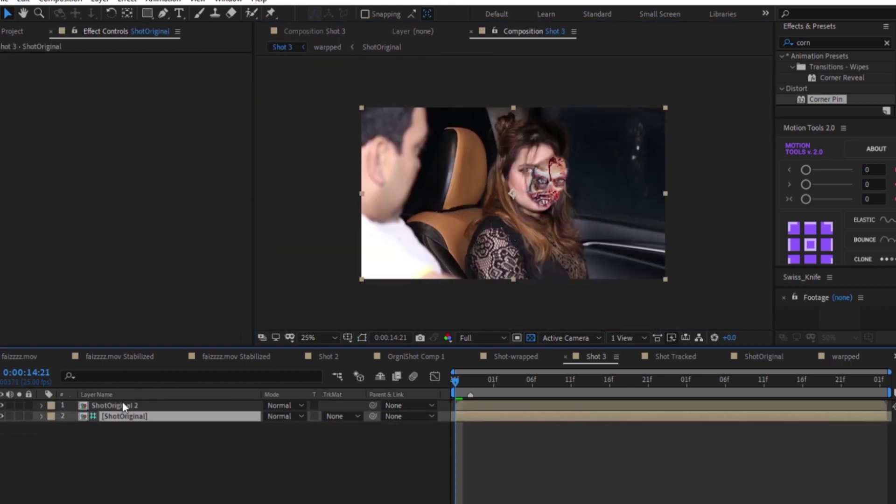
pyautogui.press('space')
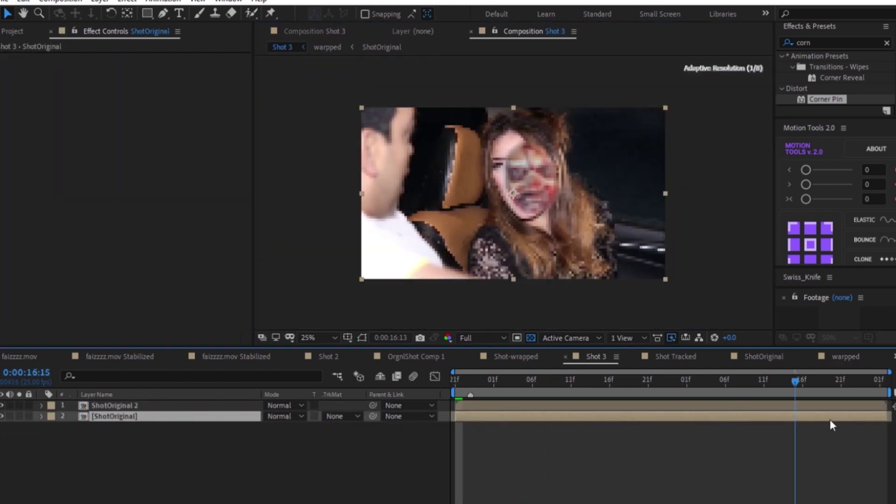
# Set the Mocha Pro matte Feather of ShotOriginal 2 to 0 and check the face across the shot.
pyautogui.click(495, 404)
pyautogui.click(8, 118)
pyautogui.click(142, 171)
pyautogui.write('0')
pyautogui.press('Return')
pyautogui.moveTo(489, 379); pyautogui.dragTo(456, 393)
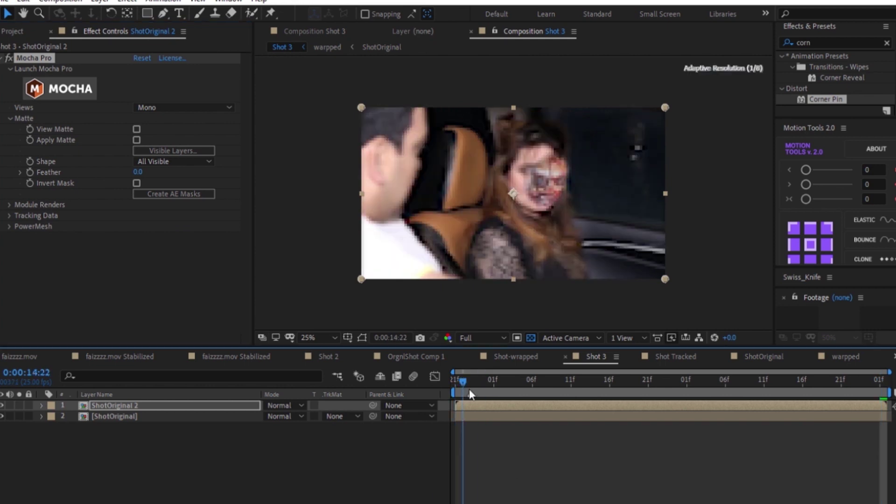
# Inspect the masked zombie image in the warpped composition and return to Shot 3.
pyautogui.doubleClick(137, 404)
pyautogui.press(',')
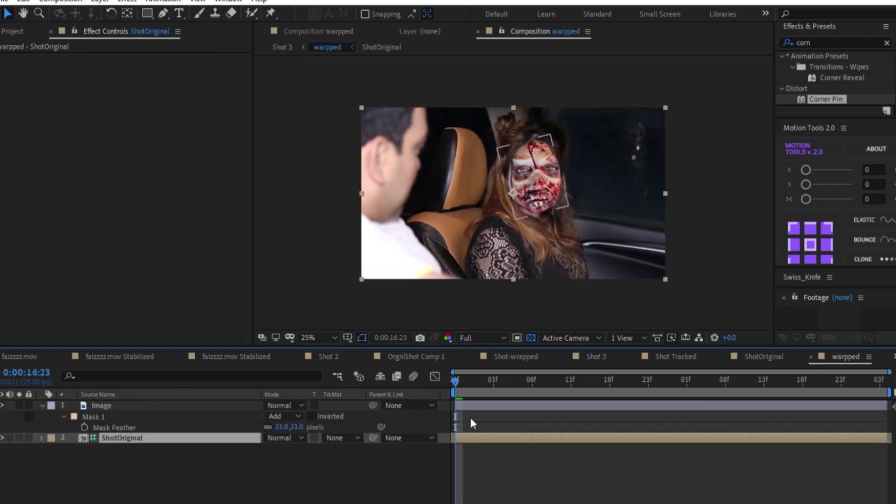
pyautogui.click(465, 404)
pyautogui.click(283, 46)
# Rotate ShotOriginal 2 slightly counter-clockwise, enlarge it and reposition it so the zombie face lines up with the woman's face.
pyautogui.moveTo(471, 373); pyautogui.dragTo(880, 379)
pyautogui.moveTo(540, 156); pyautogui.dragTo(531, 157)
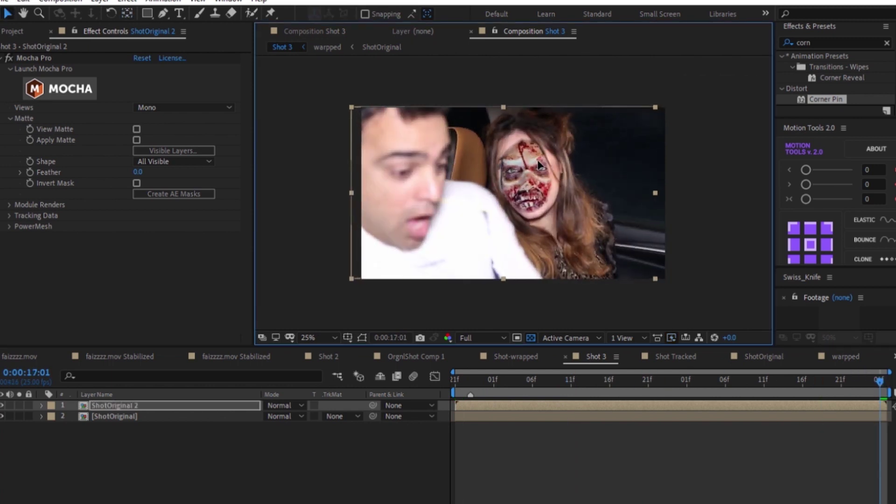
pyautogui.press('w')
pyautogui.moveTo(648, 177); pyautogui.dragTo(648, 154)
pyautogui.press('v')
pyautogui.moveTo(638, 82); pyautogui.dragTo(660, 44)
pyautogui.moveTo(525, 136); pyautogui.dragTo(530, 139)
pyautogui.moveTo(602, 379); pyautogui.dragTo(455, 381)
pyautogui.moveTo(683, 165); pyautogui.dragTo(699, 154)
# Keyframe the Opacity of ShotOriginal 2 from 0% at 0:00:14:21 to 100% at 0:00:15:06 and nudge the layer over the face.
pyautogui.press('t')
pyautogui.moveTo(510, 377); pyautogui.dragTo(531, 374)
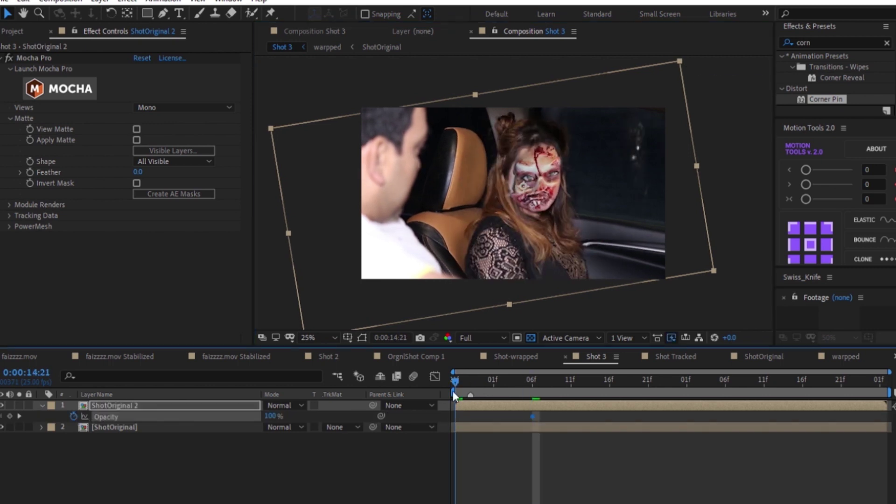
pyautogui.moveTo(456, 387); pyautogui.dragTo(874, 374)
pyautogui.moveTo(656, 204); pyautogui.dragTo(664, 202)
# Check the zombie face's alignment at the end of the shot and in warpped, and preview the fade-in in Shot 3.
pyautogui.moveTo(486, 376); pyautogui.dragTo(882, 387)
pyautogui.click(846, 357)
pyautogui.click(507, 186)
pyautogui.click(597, 356)
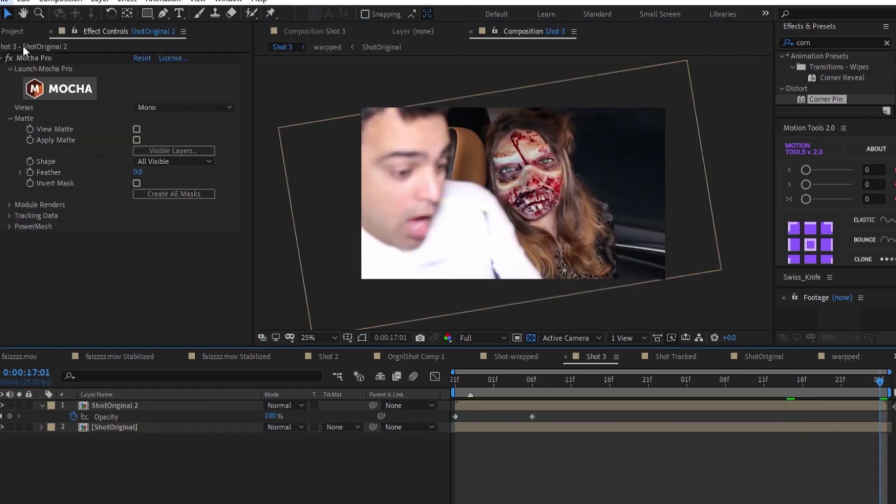
pyautogui.press('space')
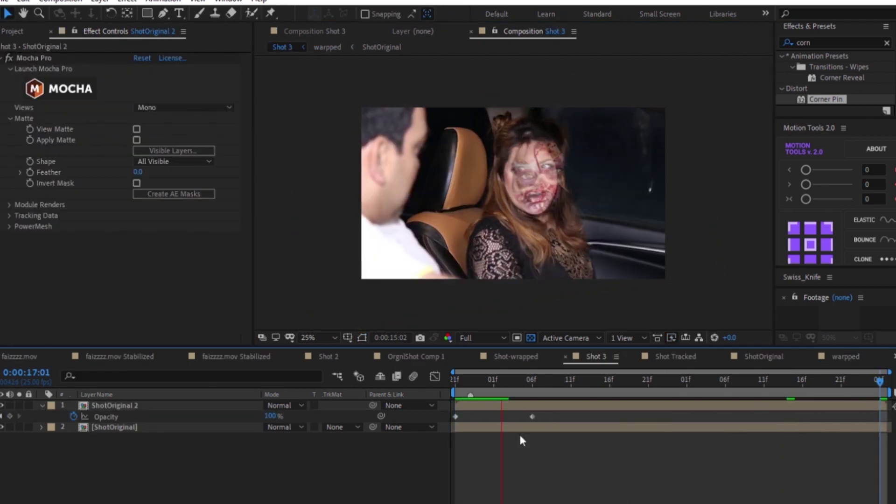
# Move both Opacity keyframes so the fade starts at 0:00:15:05, begin the work area there, and preview the transformation.
pyautogui.moveTo(546, 384); pyautogui.dragTo(534, 376)
pyautogui.moveTo(544, 430); pyautogui.dragTo(429, 416)
pyautogui.moveTo(456, 416); pyautogui.dragTo(525, 414)
pyautogui.moveTo(532, 376); pyautogui.dragTo(525, 381)
pyautogui.press('b')
pyautogui.click(520, 455)
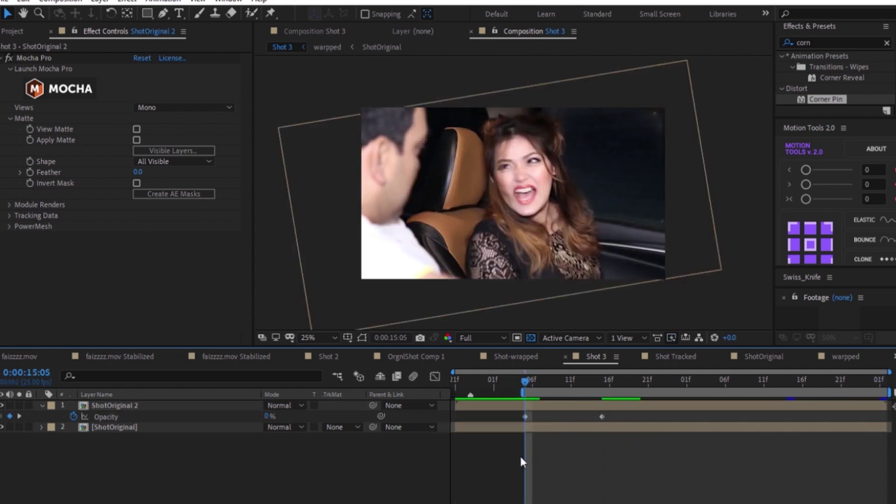
pyautogui.press('space')
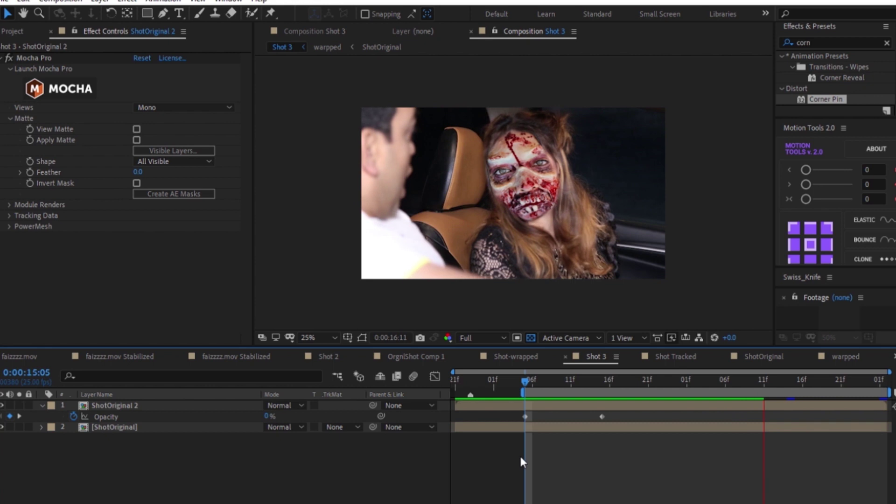